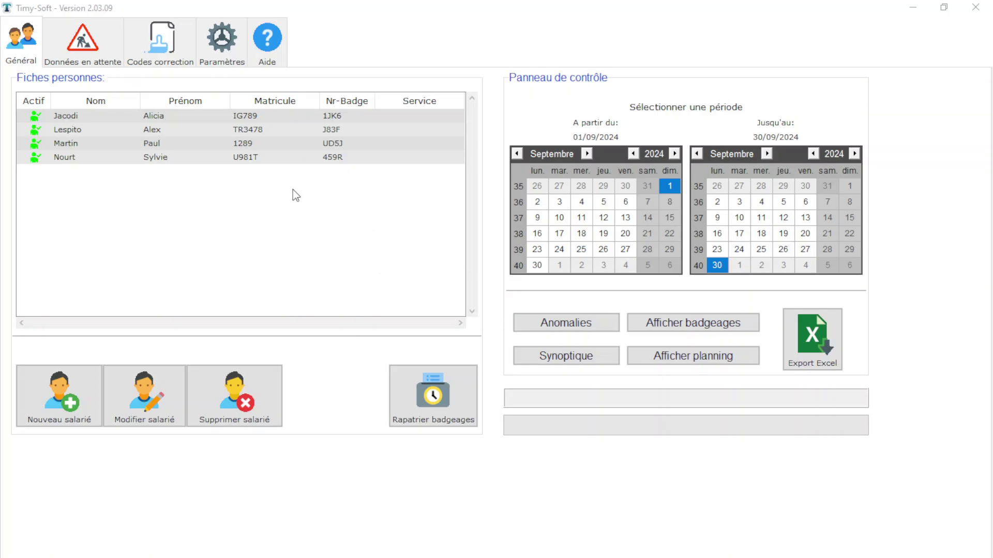
In the September 2024 punches of the second listed employee, add the missing 12:00 punch on 23/09/24
{"action": "left_click", "coordinate": [161, 133]}
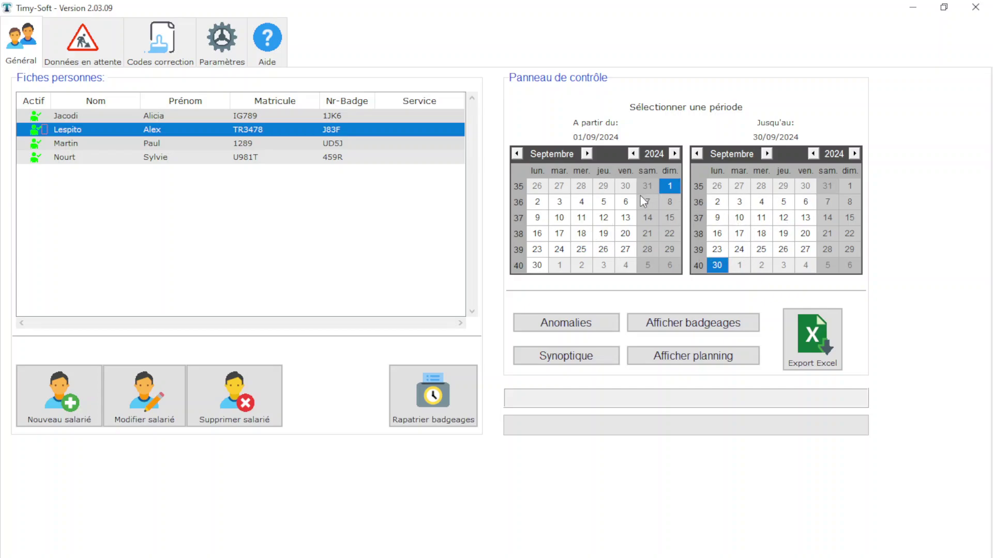
{"action": "left_click", "coordinate": [724, 327]}
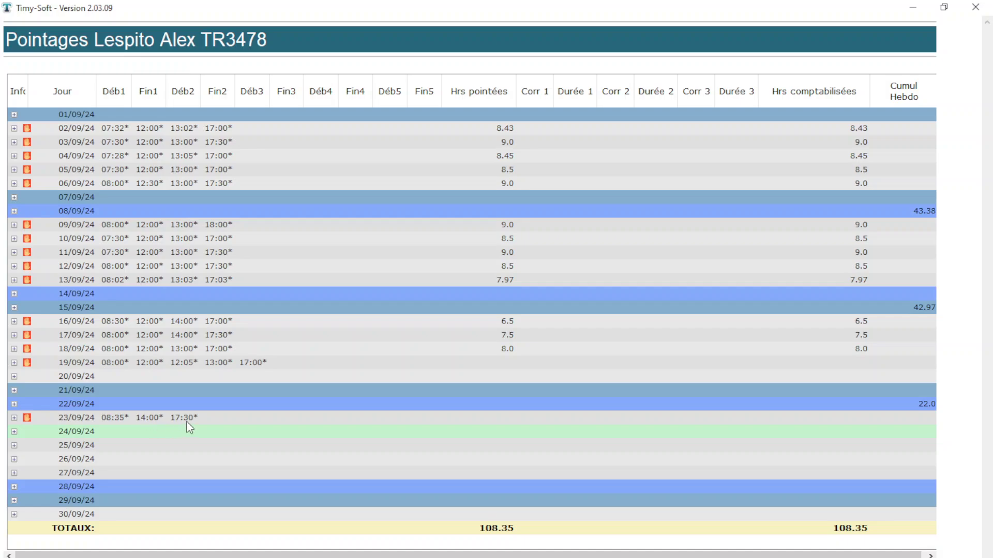
{"action": "left_click", "coordinate": [250, 420]}
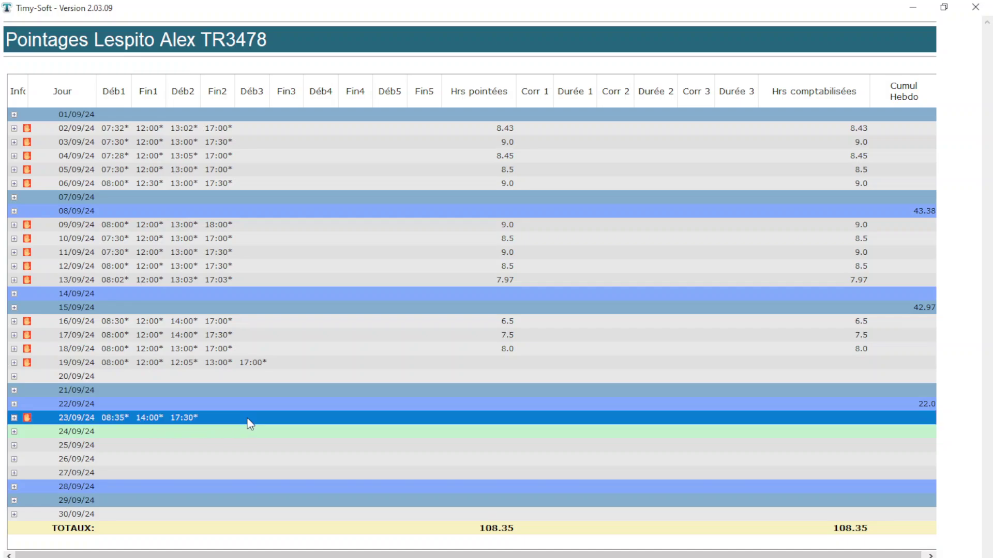
{"action": "right_click", "coordinate": [250, 424]}
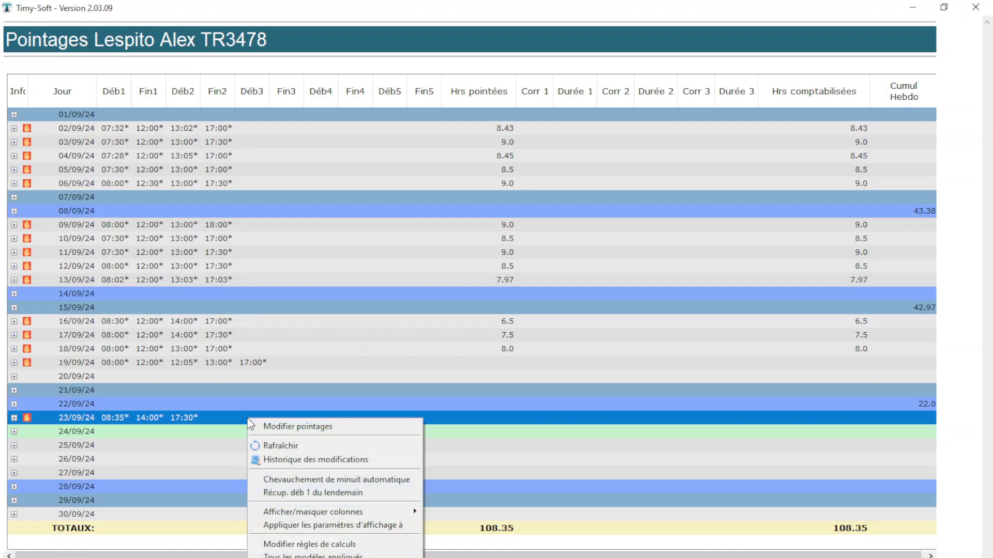
{"action": "left_click", "coordinate": [261, 428]}
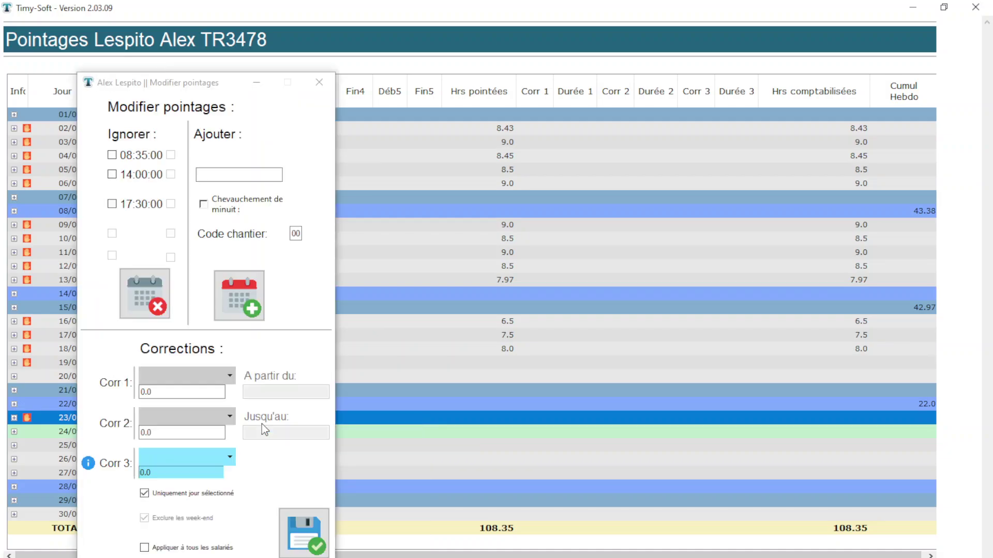
{"action": "left_click", "coordinate": [205, 76]}
{"action": "left_click_drag", "start_coordinate": [205, 77], "coordinate": [245, 61]}
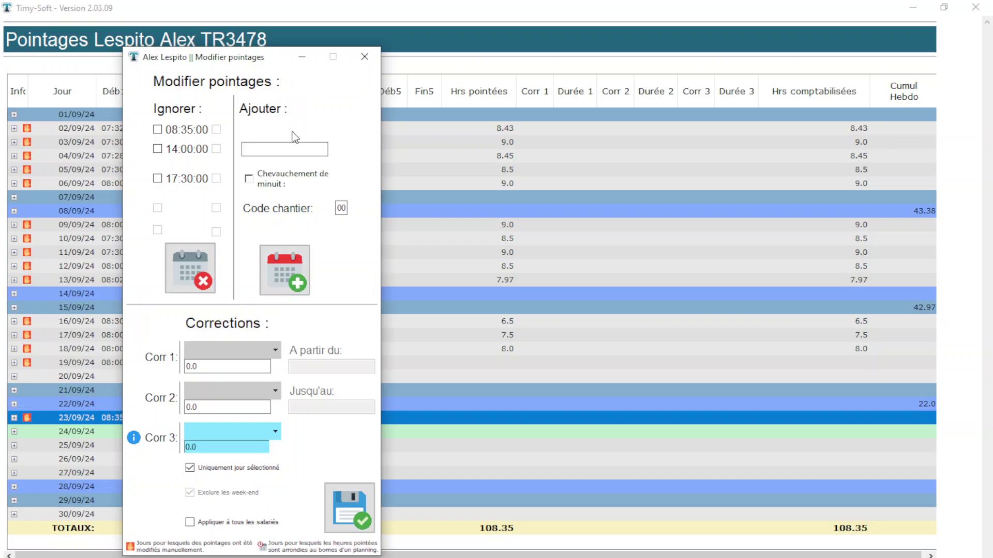
{"action": "left_click_drag", "start_coordinate": [271, 58], "coordinate": [359, 50]}
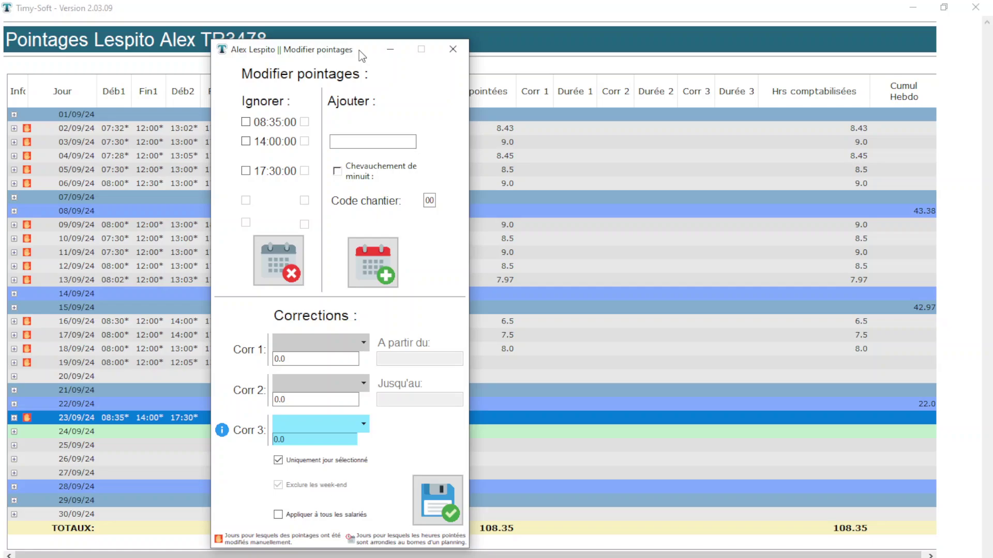
{"action": "left_click", "coordinate": [358, 141]}
{"action": "type", "text": "12:00"}
{"action": "left_click", "coordinate": [384, 265]}
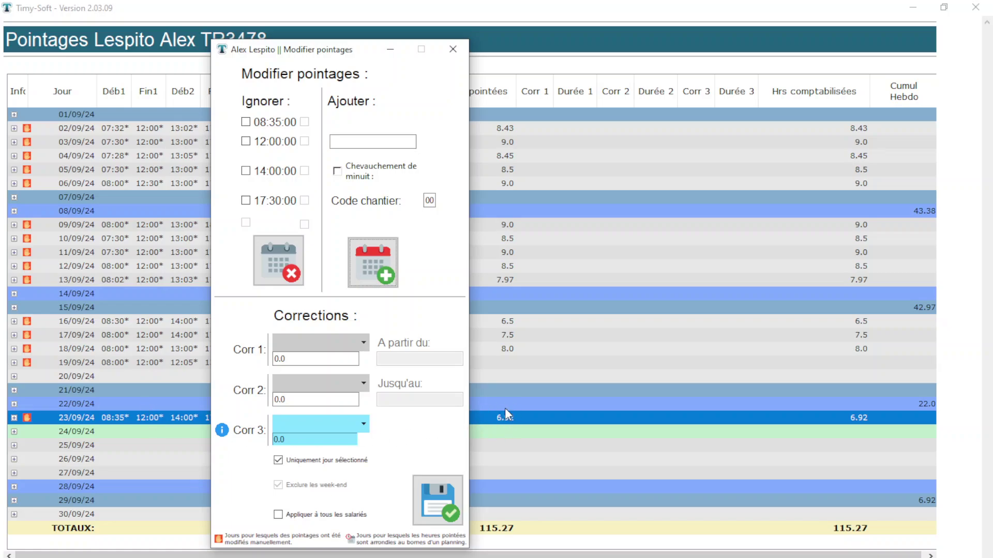
{"action": "left_click", "coordinate": [453, 50]}
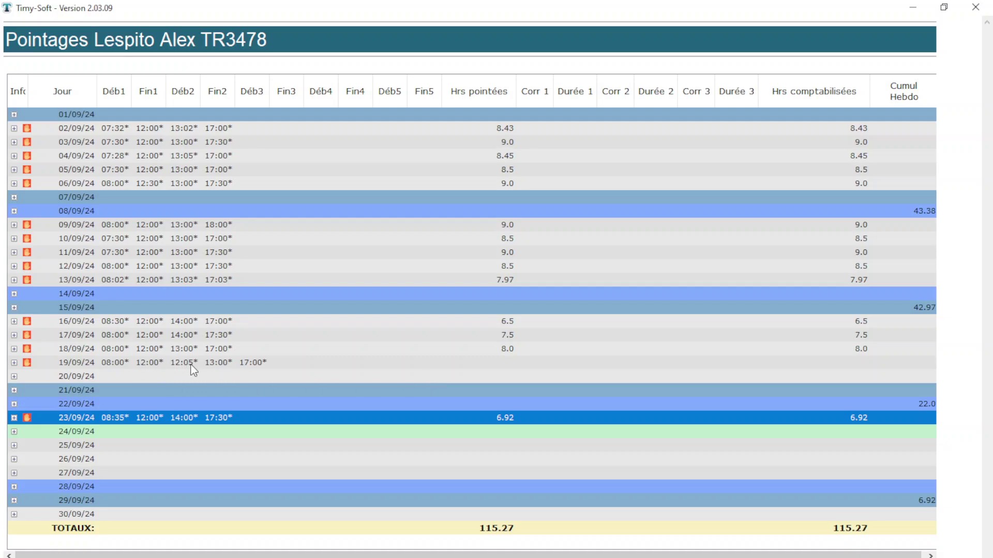
Ignore the superfluous 12:05 punch on 19/09/24
{"action": "left_click", "coordinate": [223, 364]}
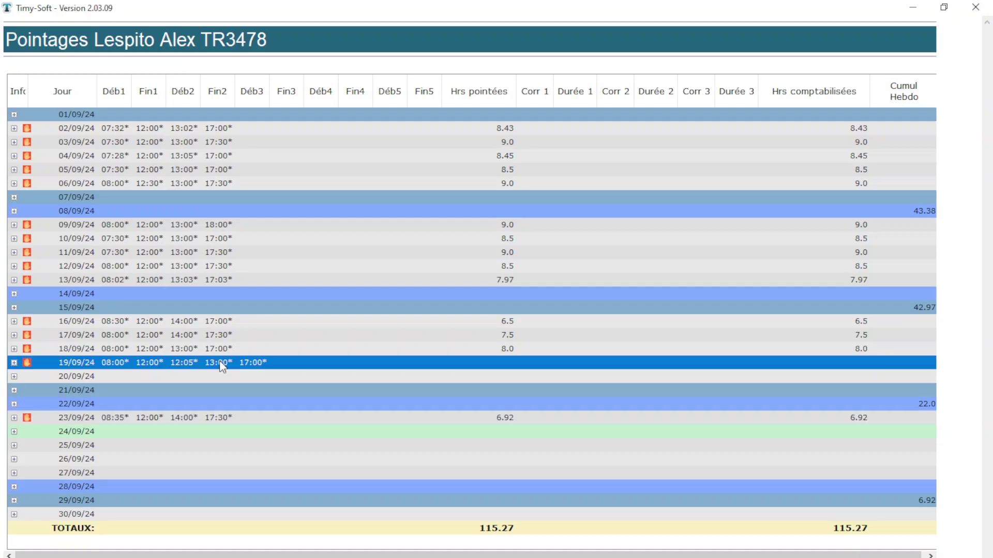
{"action": "right_click", "coordinate": [222, 366]}
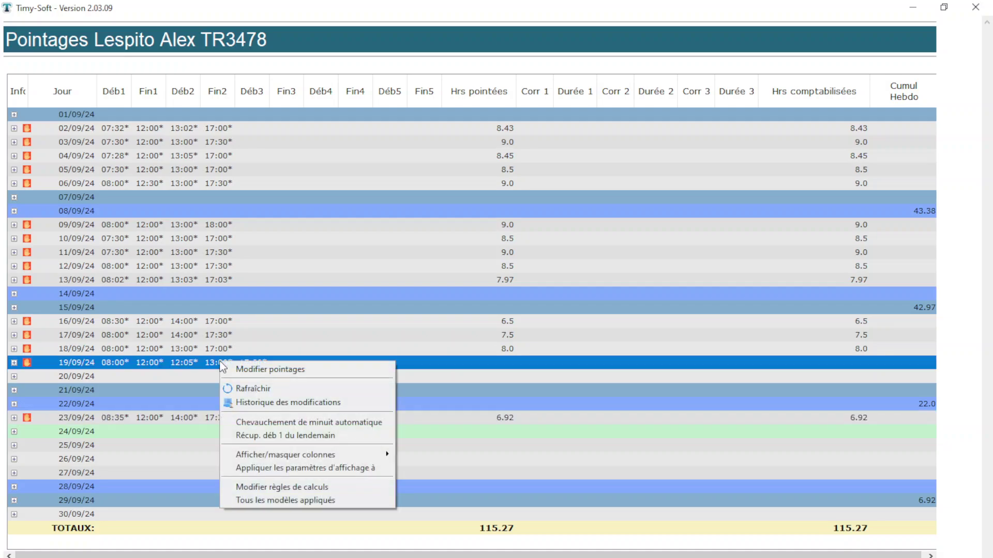
{"action": "left_click", "coordinate": [250, 365]}
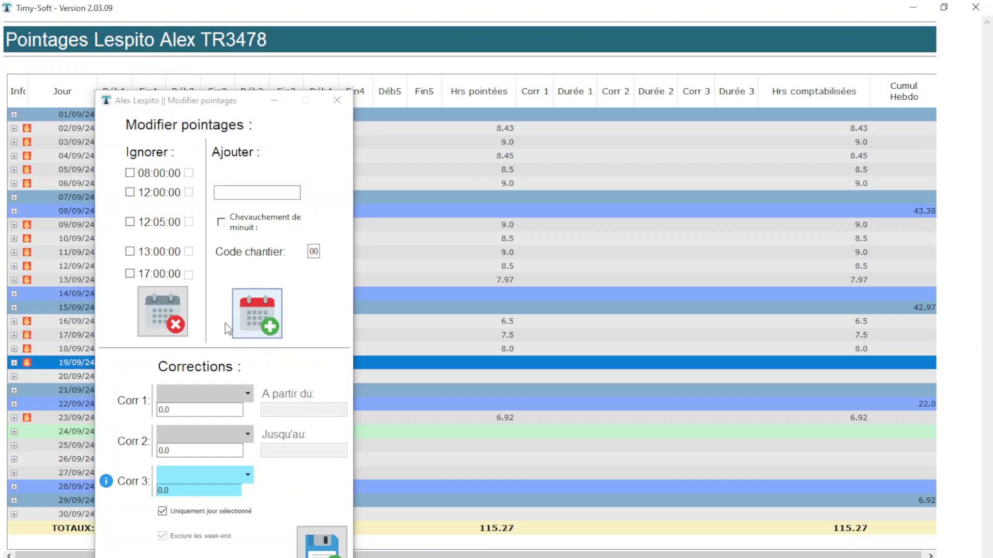
{"action": "left_click", "coordinate": [157, 226]}
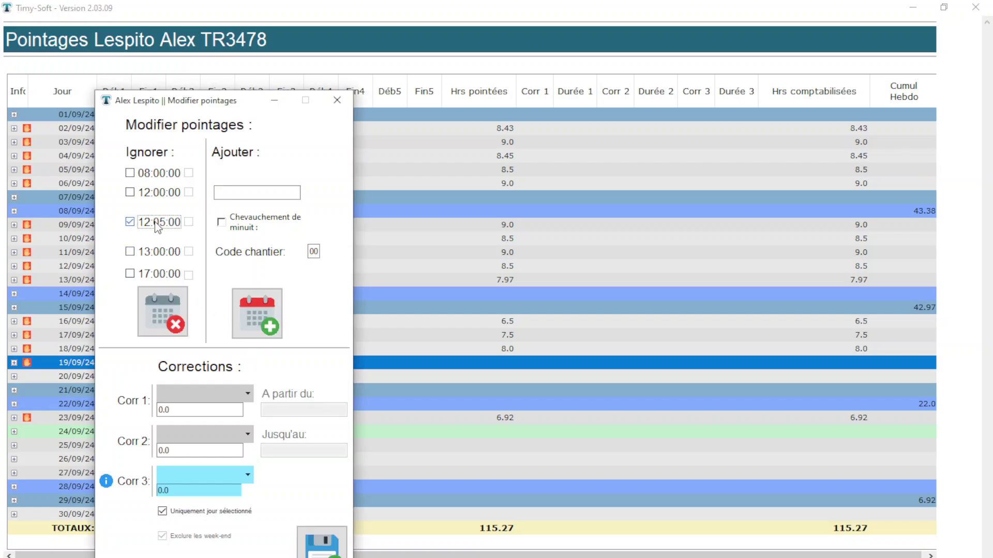
{"action": "left_click", "coordinate": [161, 307]}
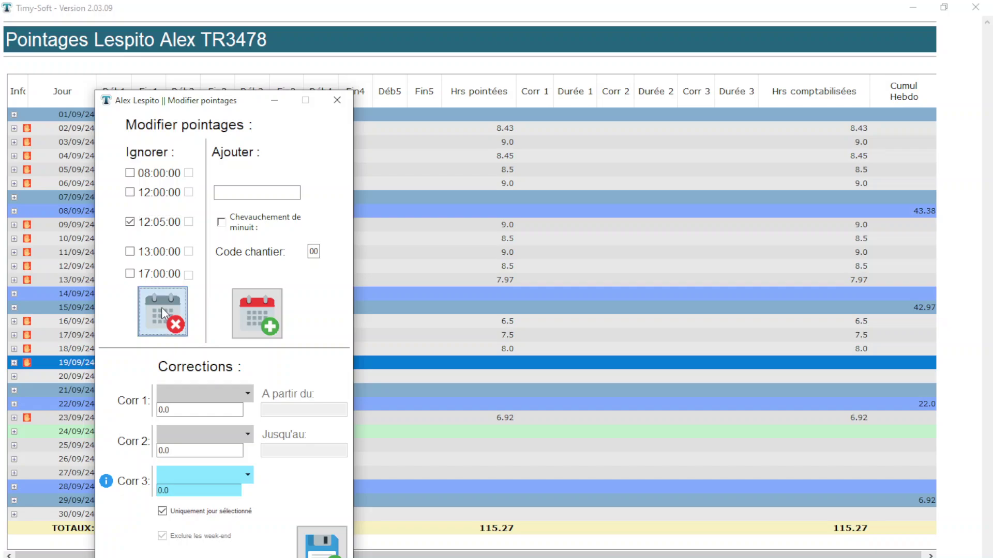
{"action": "left_click", "coordinate": [337, 100]}
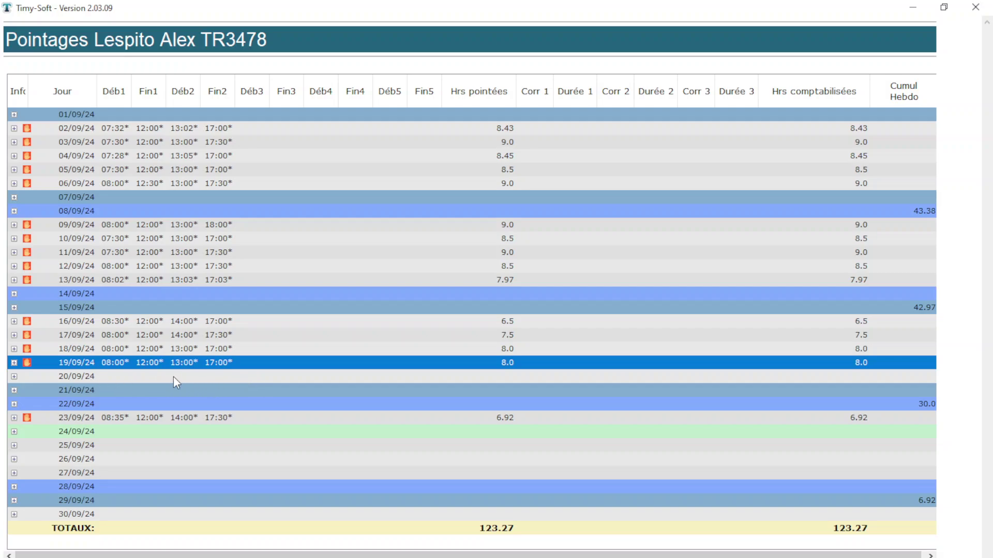
Add punches at 19:00 and 02:00 to the empty day 20/09/24
{"action": "left_click", "coordinate": [191, 376]}
{"action": "right_click", "coordinate": [192, 376]}
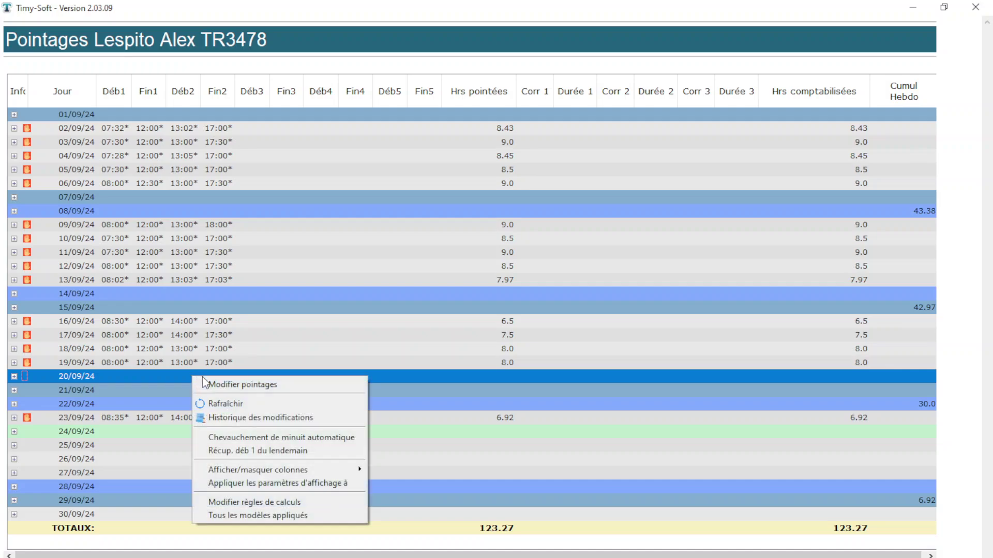
{"action": "left_click", "coordinate": [210, 384]}
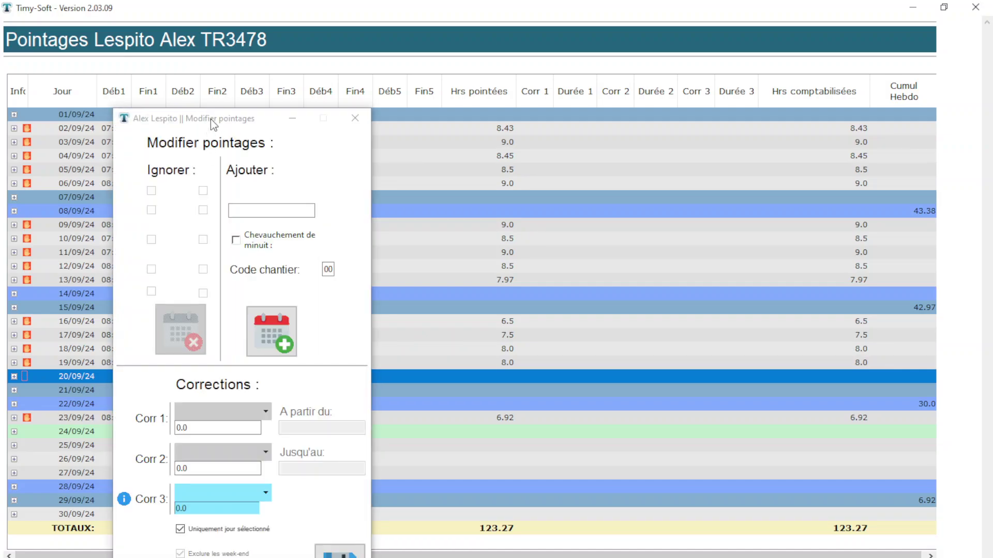
{"action": "left_click_drag", "start_coordinate": [210, 119], "coordinate": [224, 90]}
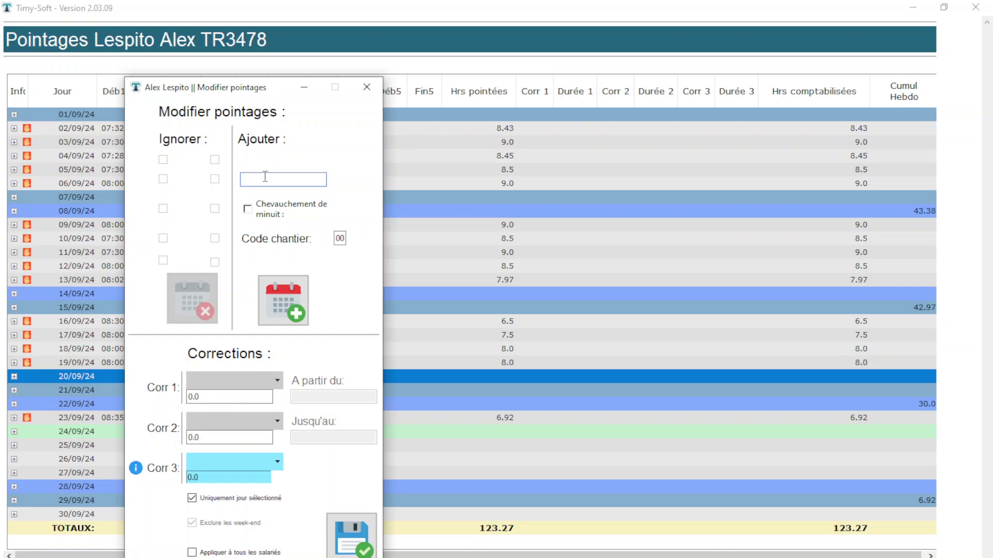
{"action": "type", "text": "19:00"}
{"action": "key", "text": "Return"}
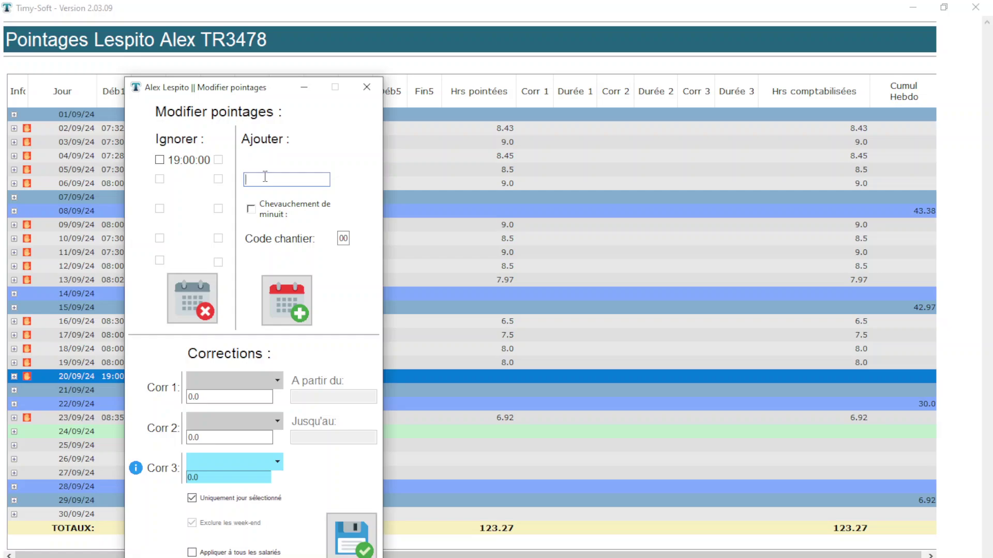
{"action": "type", "text": "02:00"}
{"action": "left_click", "coordinate": [287, 300]}
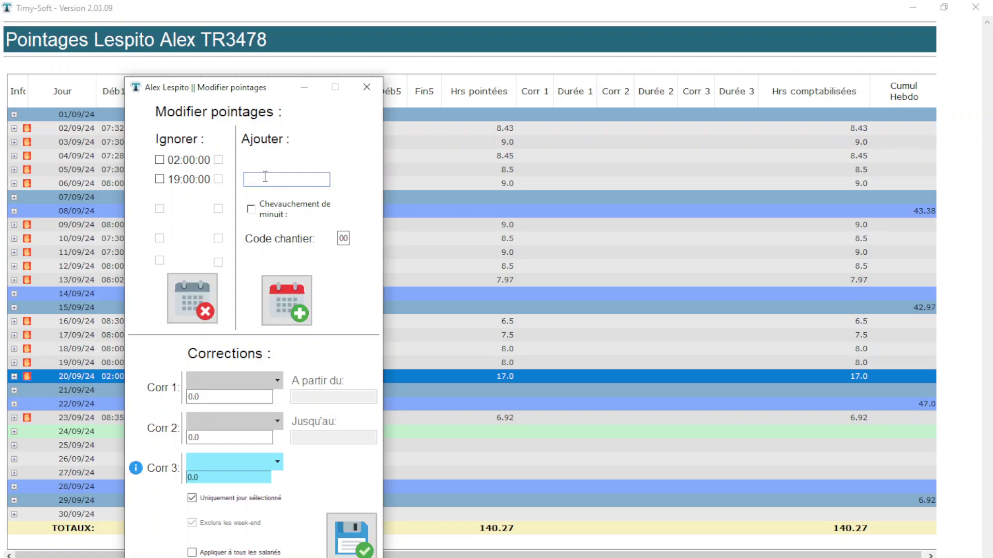
{"action": "left_click", "coordinate": [366, 87]}
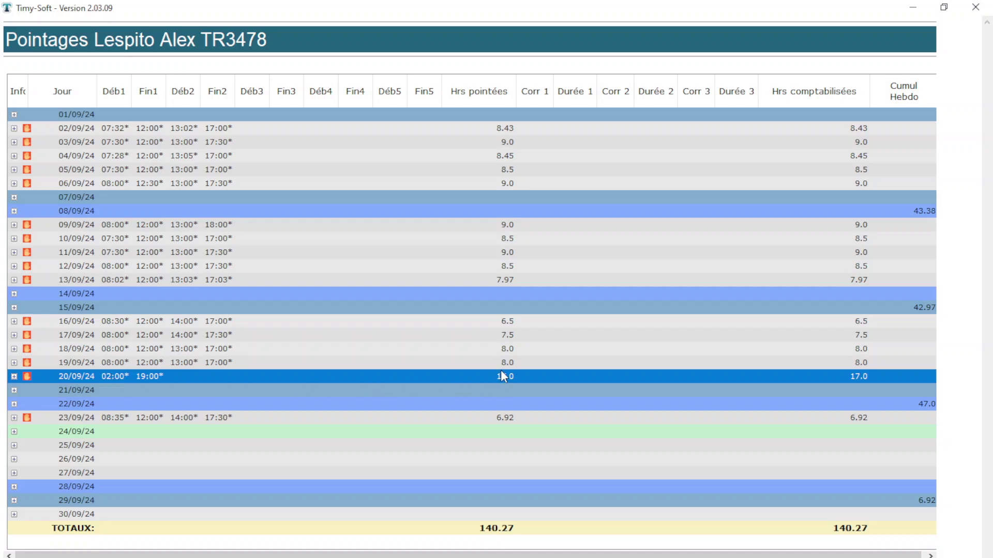
Ignore the 02:00 punch on 20/09/24 and add it again at 02:00 with the midnight overlap option (Chevauchement de minuit) enabled
{"action": "right_click", "coordinate": [232, 377]}
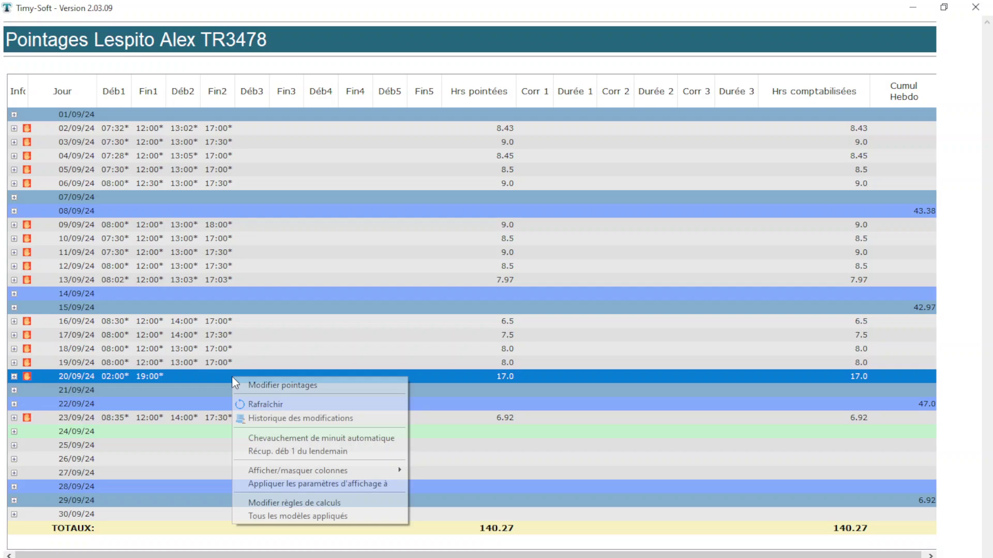
{"action": "left_click", "coordinate": [269, 382]}
{"action": "left_click", "coordinate": [185, 209]}
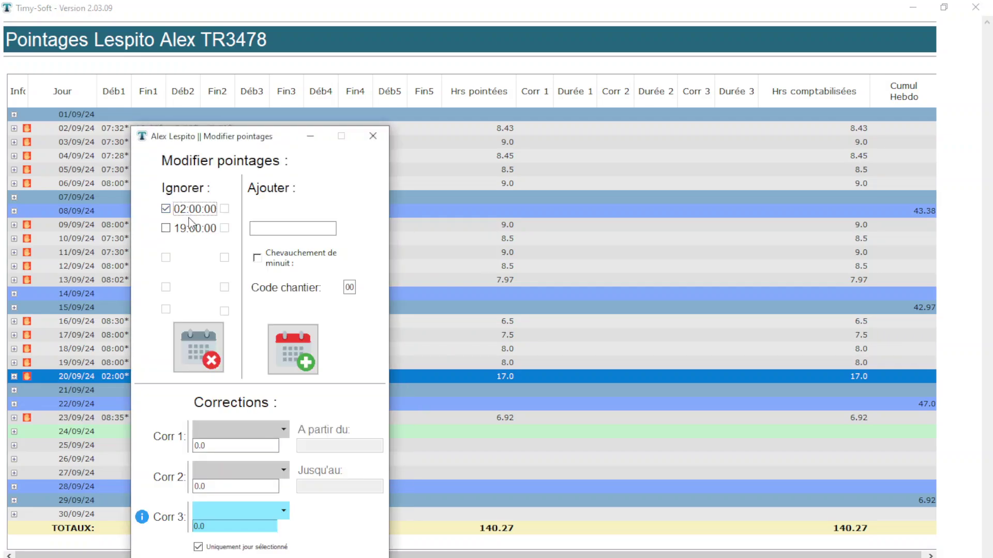
{"action": "left_click", "coordinate": [318, 227]}
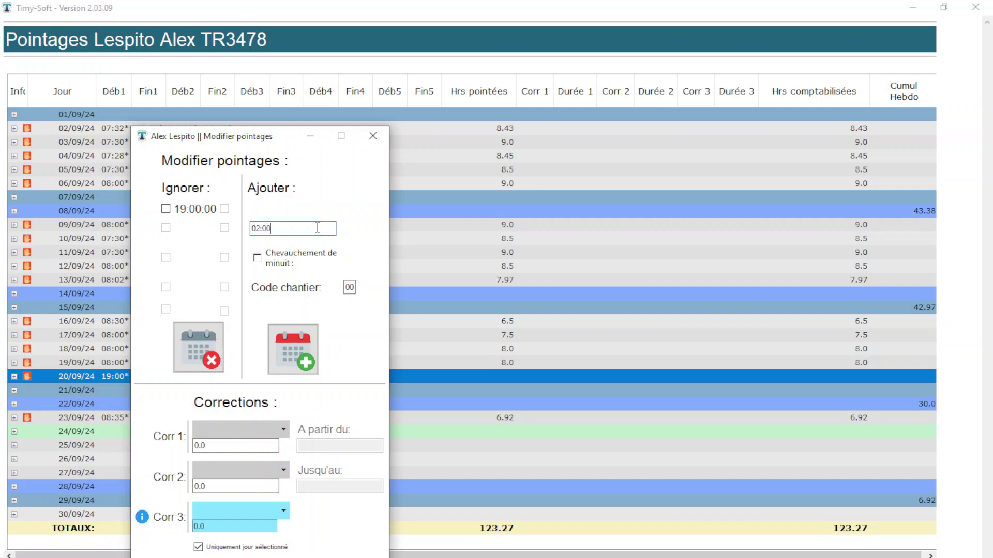
{"action": "left_click", "coordinate": [258, 261]}
{"action": "left_click", "coordinate": [299, 352]}
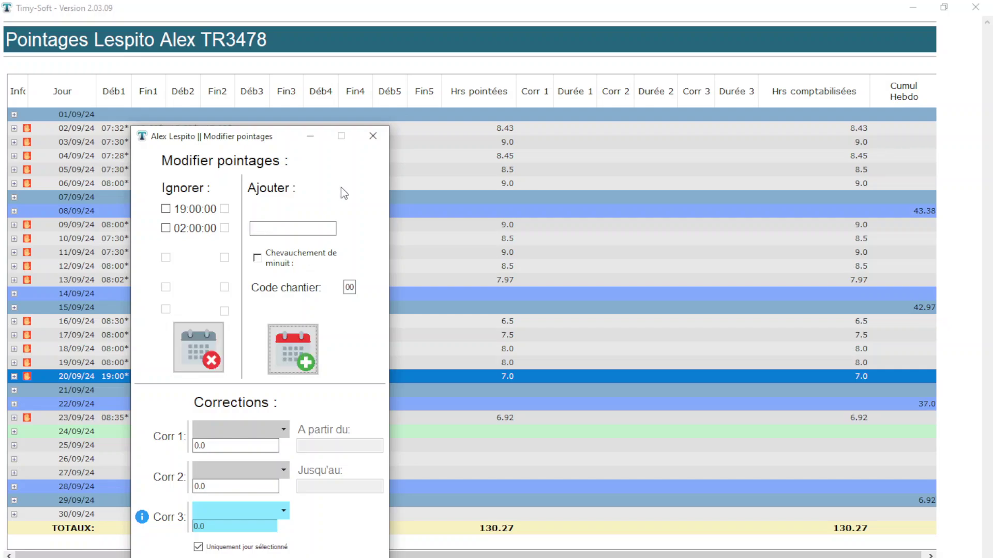
{"action": "left_click", "coordinate": [373, 136]}
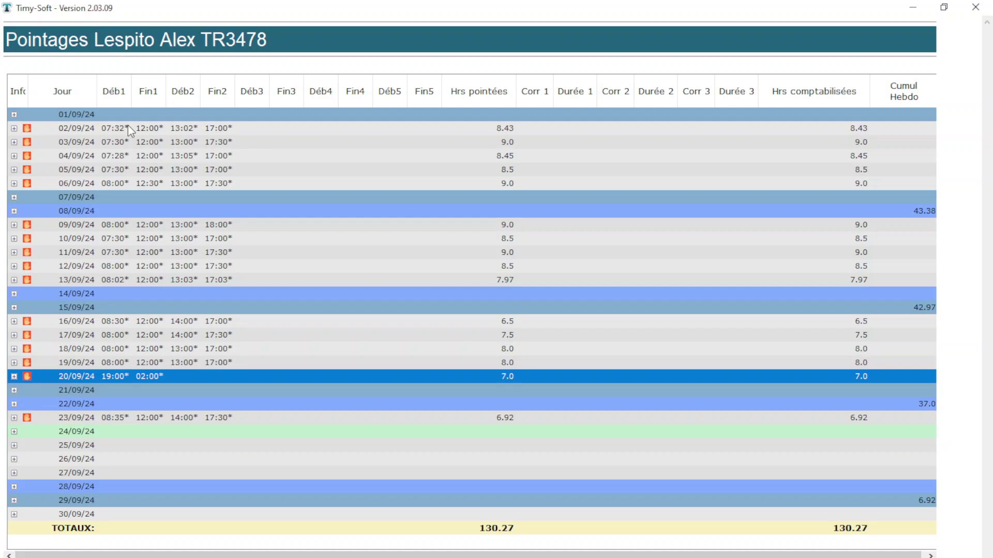
Review the modification history of 17/09/24 and enable the option to export modifications over the whole period, then close the history
{"action": "left_click", "coordinate": [203, 337]}
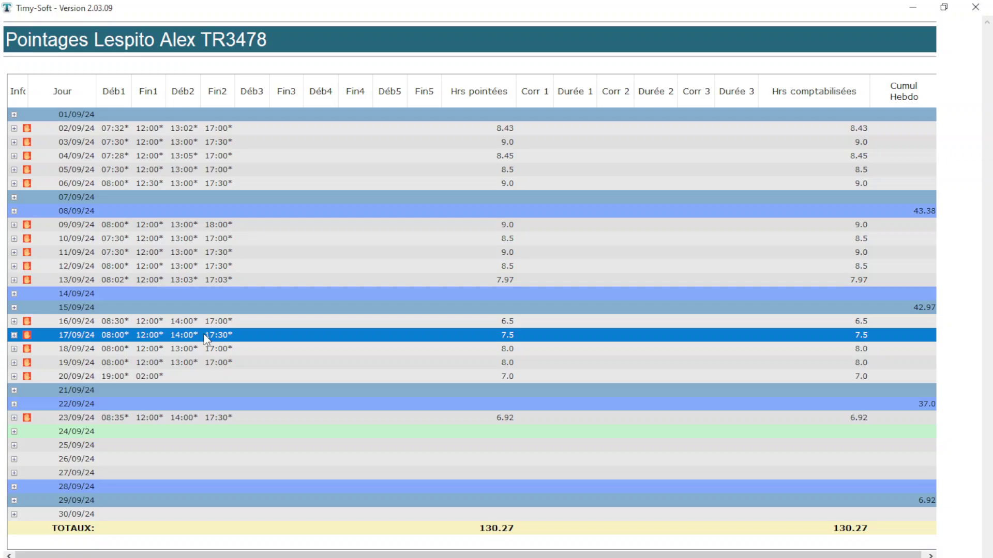
{"action": "right_click", "coordinate": [206, 338]}
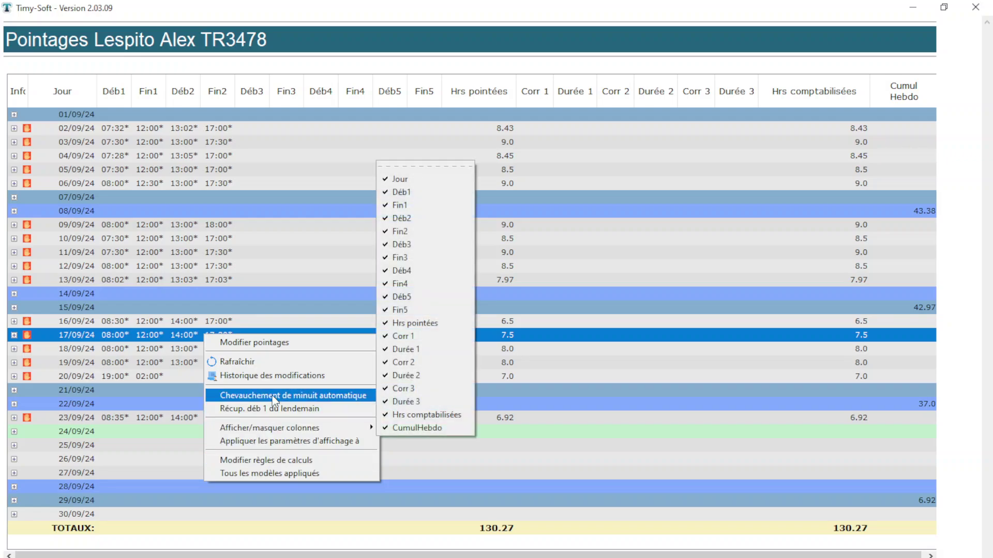
{"action": "left_click", "coordinate": [281, 378]}
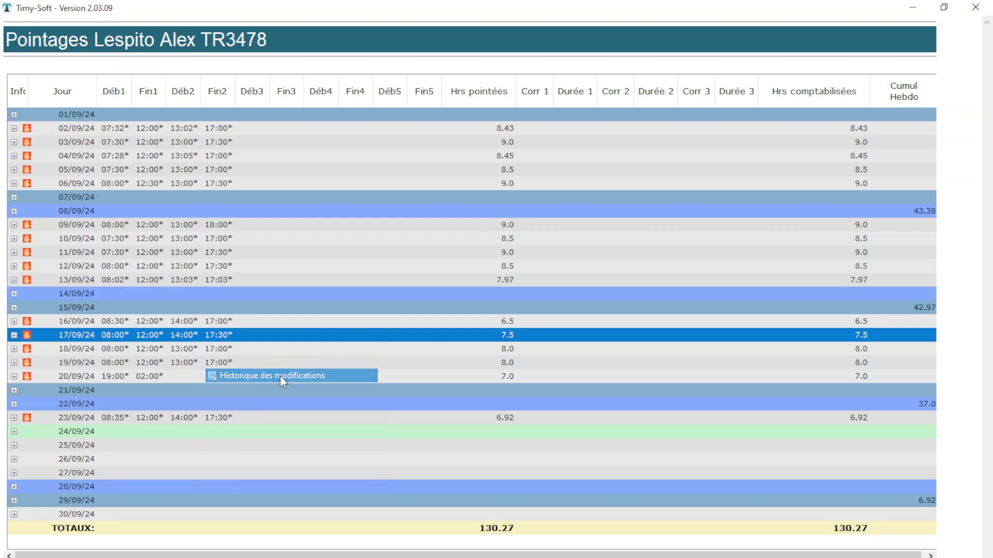
{"action": "left_click_drag", "start_coordinate": [402, 153], "coordinate": [337, 69]}
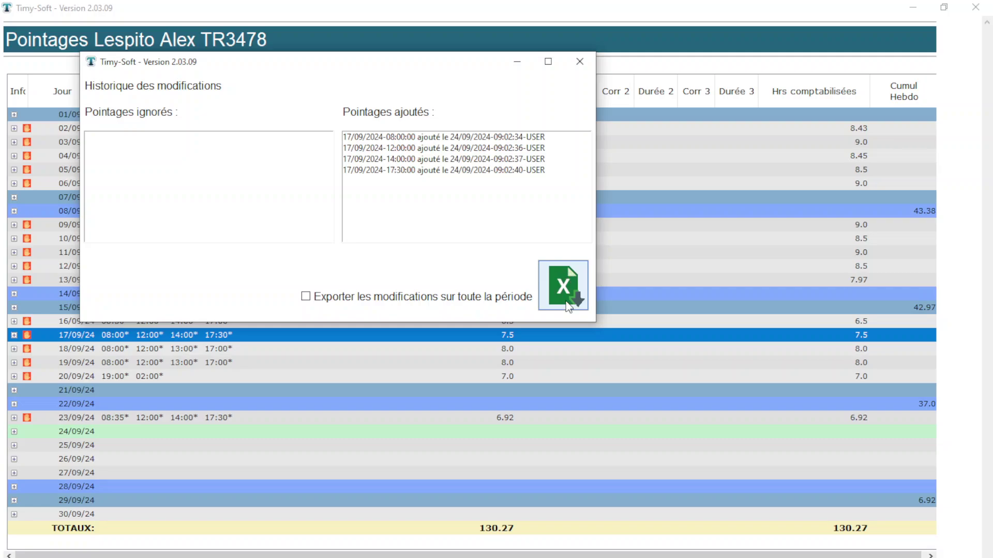
{"action": "left_click", "coordinate": [306, 298]}
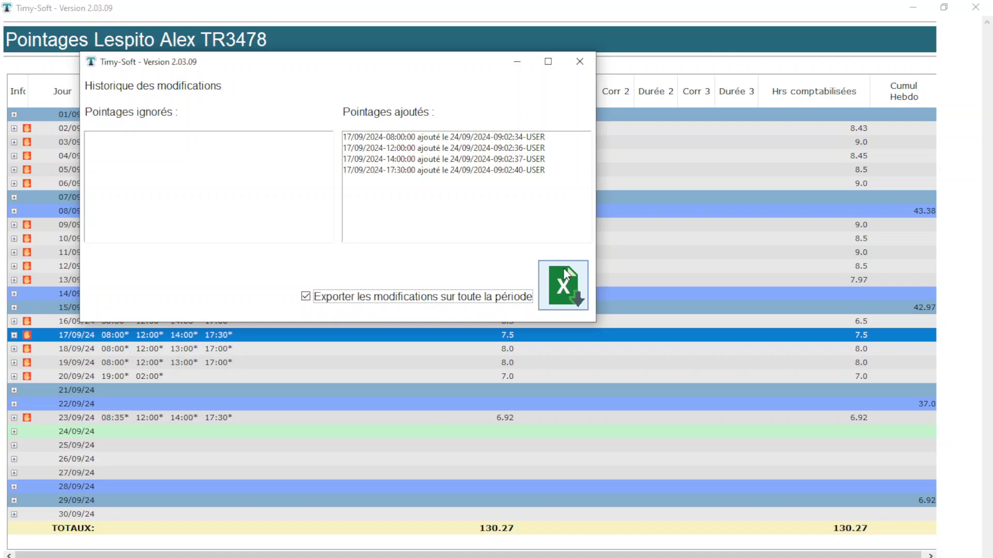
{"action": "left_click", "coordinate": [580, 61]}
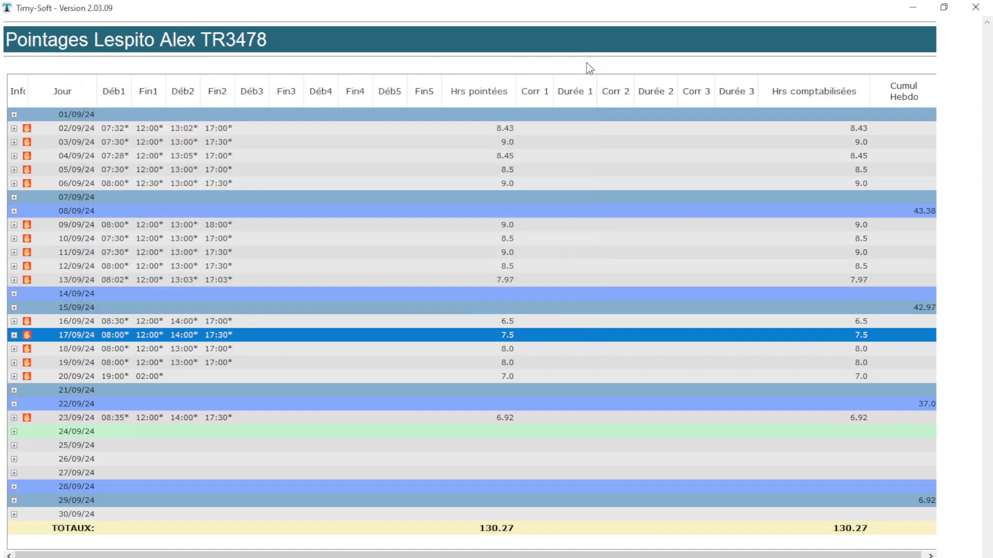
Select the day 25/09/24 in the punch table
{"action": "left_click", "coordinate": [561, 449]}
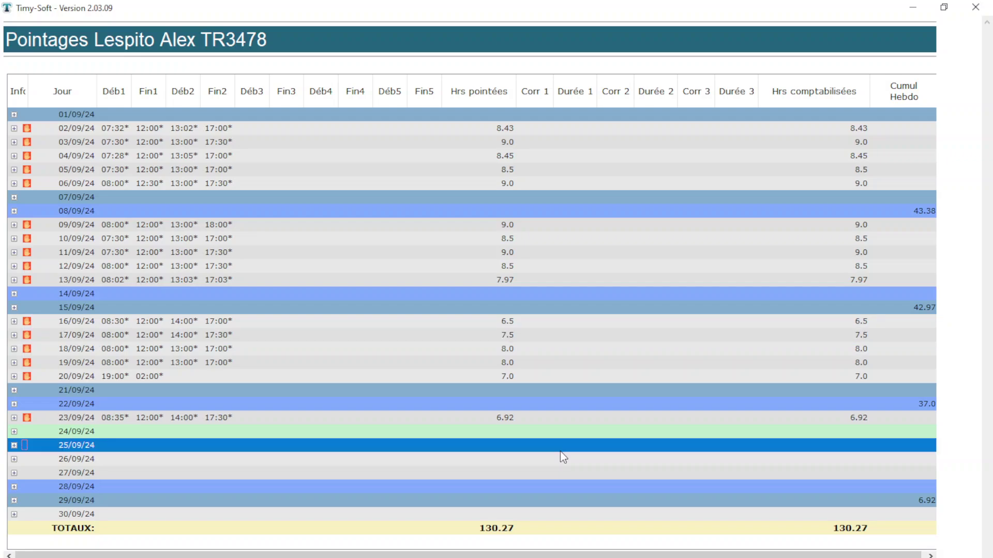